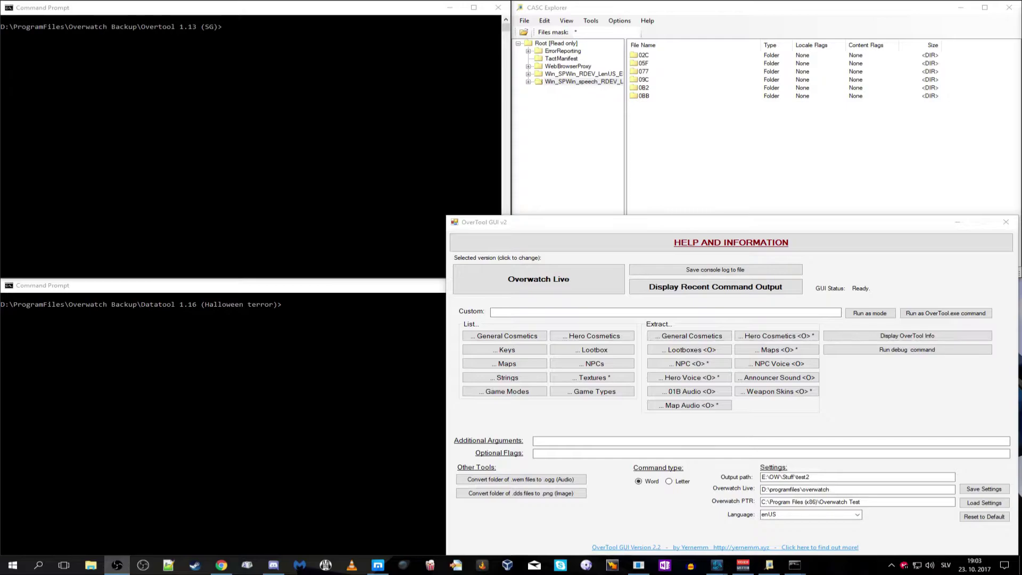
Step: Move the Overtool 1.13 (SG) console to the middle of the desktop and run overtool without arguments
{"action": "left_click_drag", "start_coordinate": [391, 9], "coordinate": [654, 156]}
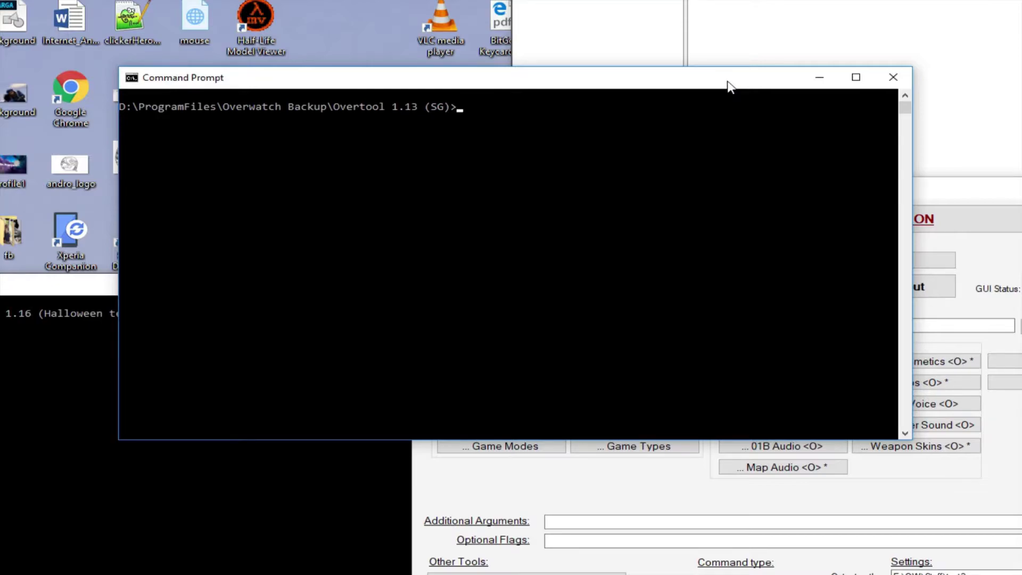
{"action": "type", "text": "overtool"}
{"action": "key", "text": "Return"}
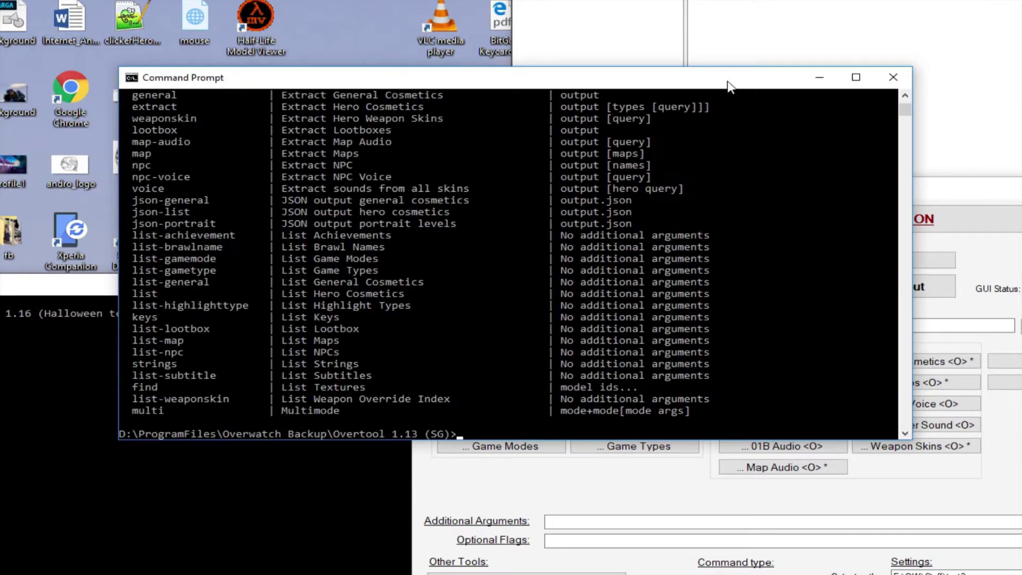
Step: Examine the flags, positionals and extraction and list modes in Overtool's help output
{"action": "scroll", "coordinate": [656, 334], "scroll_direction": "up", "scroll_amount": 13}
{"action": "scroll", "coordinate": [644, 337], "scroll_direction": "down", "scroll_amount": 9}
{"action": "scroll", "coordinate": [510, 311], "scroll_direction": "down", "scroll_amount": 7}
{"action": "scroll", "coordinate": [329, 288], "scroll_direction": "up", "scroll_amount": 4}
{"action": "scroll", "coordinate": [244, 261], "scroll_direction": "up", "scroll_amount": 4}
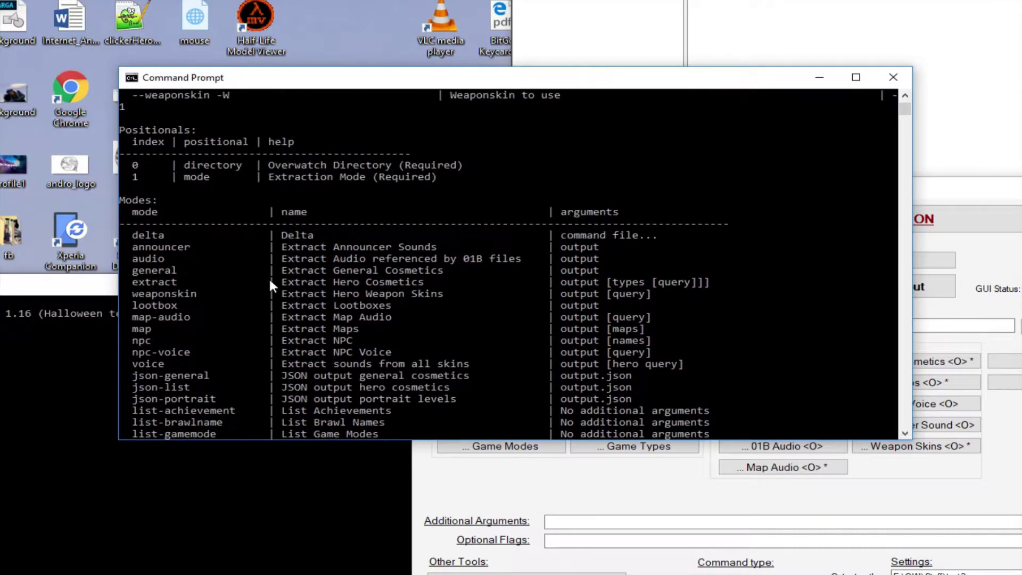
{"action": "scroll", "coordinate": [270, 277], "scroll_direction": "down", "scroll_amount": 8}
{"action": "scroll", "coordinate": [259, 322], "scroll_direction": "up", "scroll_amount": 2}
{"action": "scroll", "coordinate": [257, 316], "scroll_direction": "up", "scroll_amount": 9}
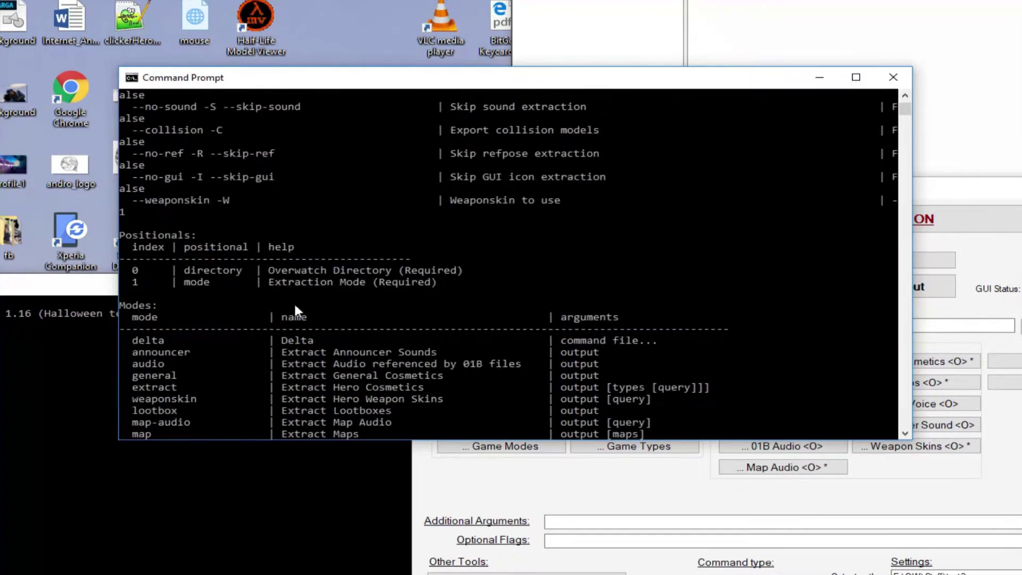
{"action": "scroll", "coordinate": [449, 142], "scroll_direction": "up", "scroll_amount": 10}
{"action": "scroll", "coordinate": [457, 241], "scroll_direction": "down", "scroll_amount": 18}
{"action": "scroll", "coordinate": [457, 247], "scroll_direction": "down", "scroll_amount": 5}
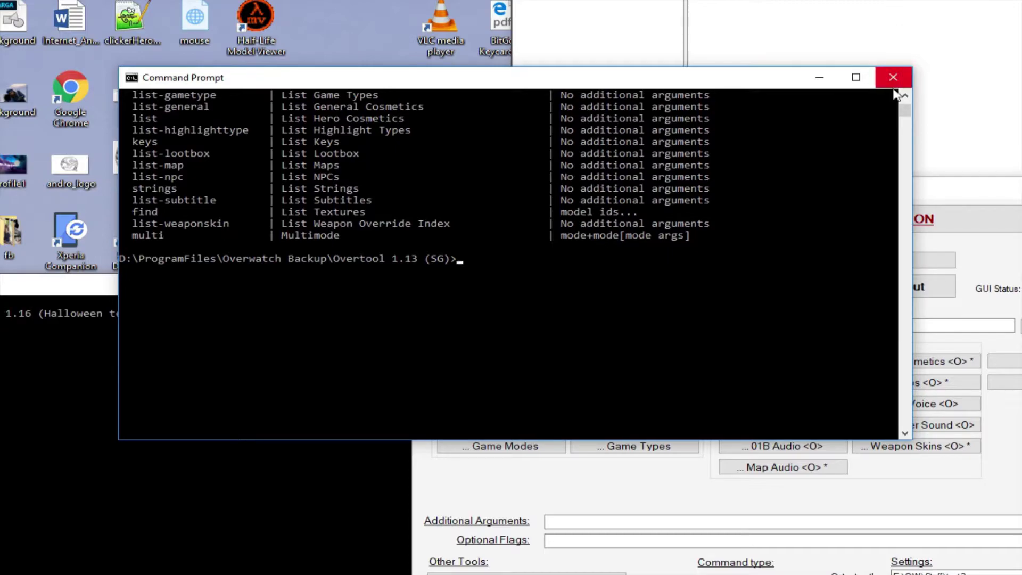
{"action": "left_click_drag", "start_coordinate": [543, 258], "coordinate": [438, 258]}
{"action": "left_click", "coordinate": [524, 259]}
{"action": "left_click_drag", "start_coordinate": [548, 258], "coordinate": [719, 267]}
{"action": "left_click", "coordinate": [862, 259]}
{"action": "left_click", "coordinate": [710, 259]}
{"action": "left_click", "coordinate": [778, 259]}
{"action": "left_click_drag", "start_coordinate": [837, 260], "coordinate": [615, 259]}
{"action": "left_click", "coordinate": [705, 260]}
Step: Close the Overtool console and move the OverTool GUI window to the middle of the desktop
{"action": "left_click", "coordinate": [893, 77]}
{"action": "left_click_drag", "start_coordinate": [861, 184], "coordinate": [543, 46]}
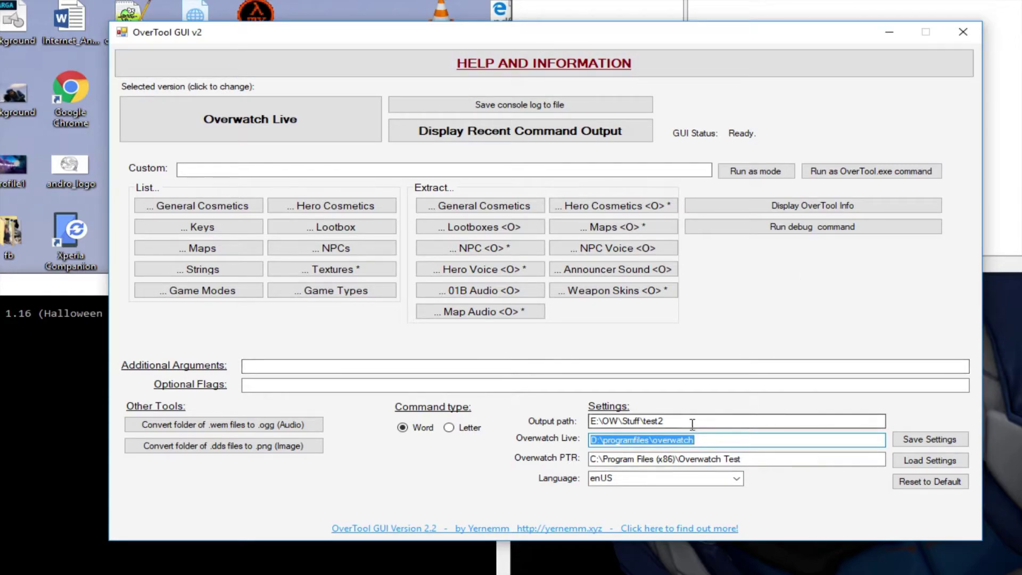
Step: Review the output path, Overwatch Live, Overwatch PTR and language settings in OverTool GUI
{"action": "left_click_drag", "start_coordinate": [666, 421], "coordinate": [658, 421]}
{"action": "double_click", "coordinate": [658, 421]}
{"action": "left_click", "coordinate": [731, 441]}
{"action": "double_click", "coordinate": [731, 440]}
{"action": "left_click", "coordinate": [712, 438]}
{"action": "double_click", "coordinate": [712, 437]}
{"action": "left_click_drag", "start_coordinate": [745, 459], "coordinate": [597, 459]}
{"action": "key", "text": "Tab"}
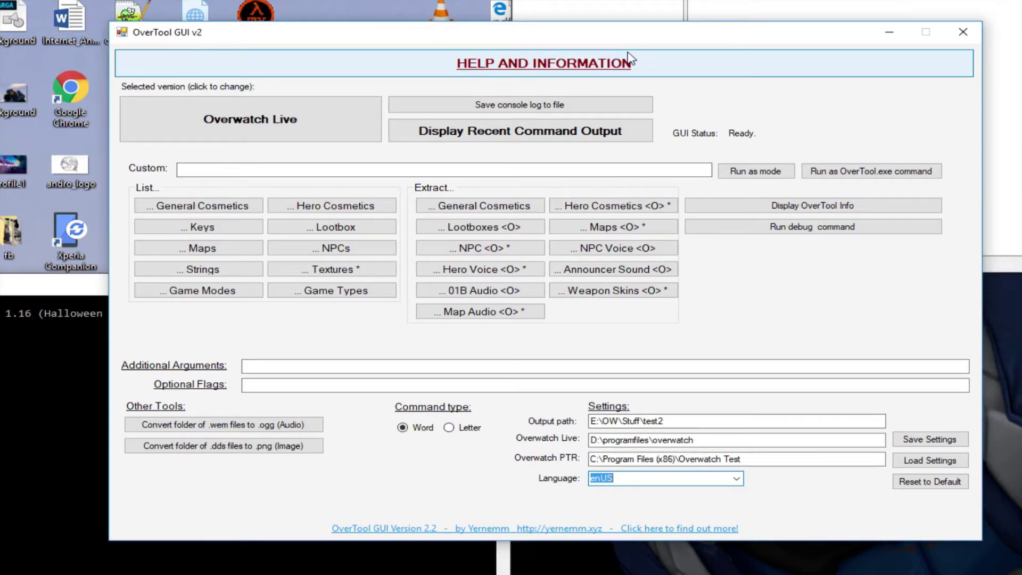
Step: Close OverTool GUI, switch to CASC Explorer and show the contents of the Win_SPWin_speech_RDEV_LenUS_EExt folder
{"action": "left_click", "coordinate": [953, 42]}
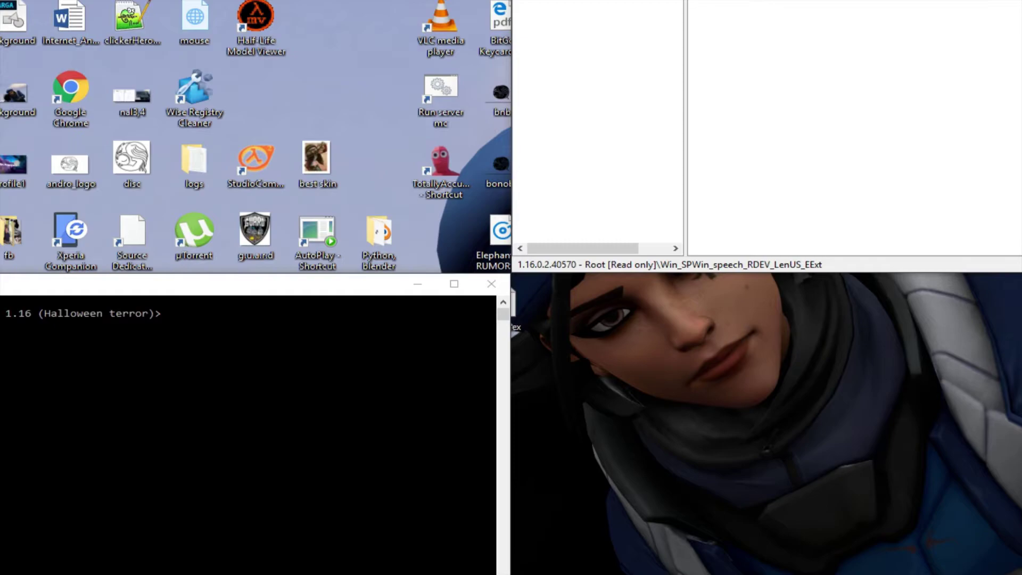
{"action": "left_click_drag", "start_coordinate": [839, 0], "coordinate": [533, 77]}
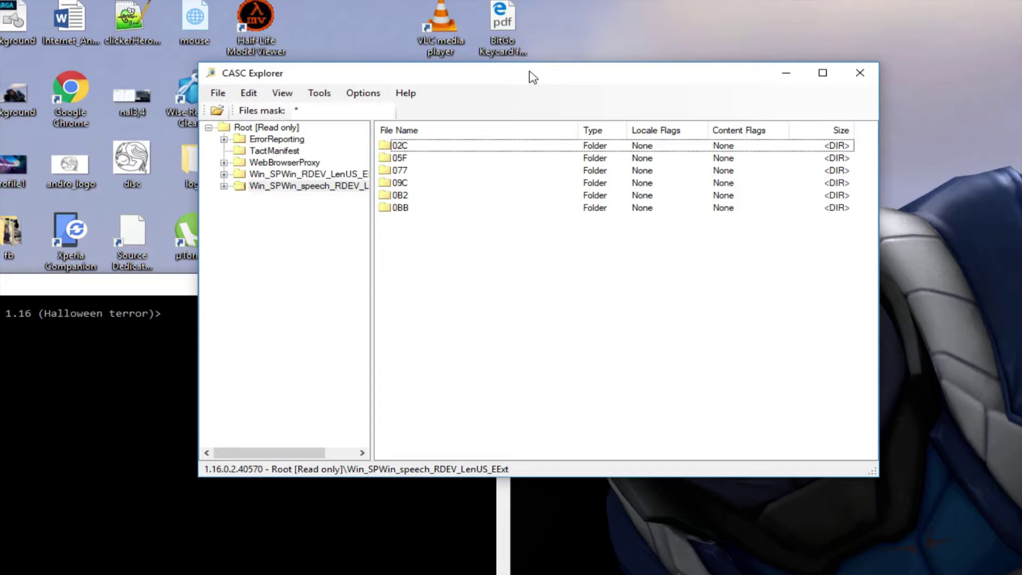
{"action": "left_click", "coordinate": [296, 187]}
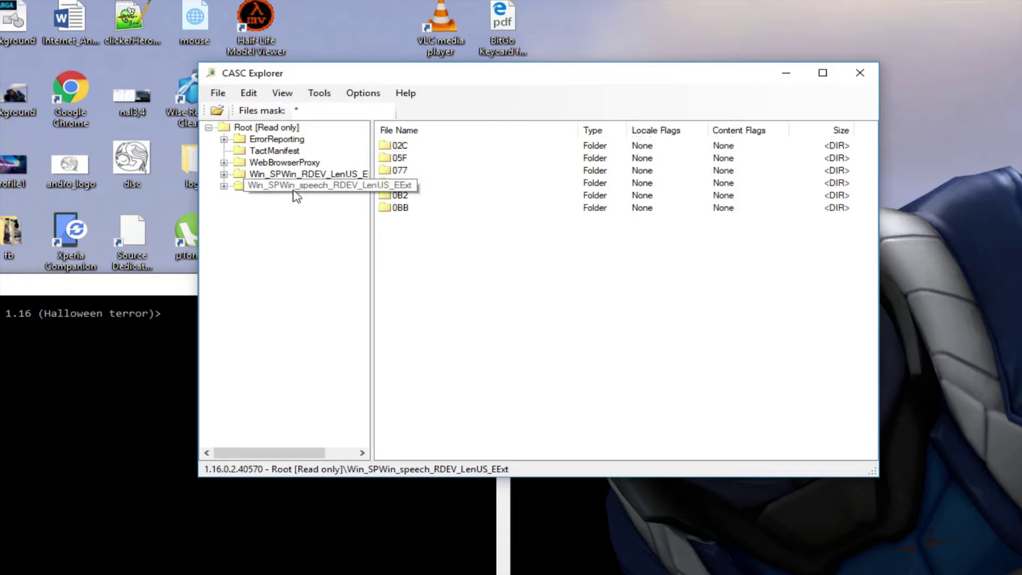
{"action": "left_click", "coordinate": [415, 246]}
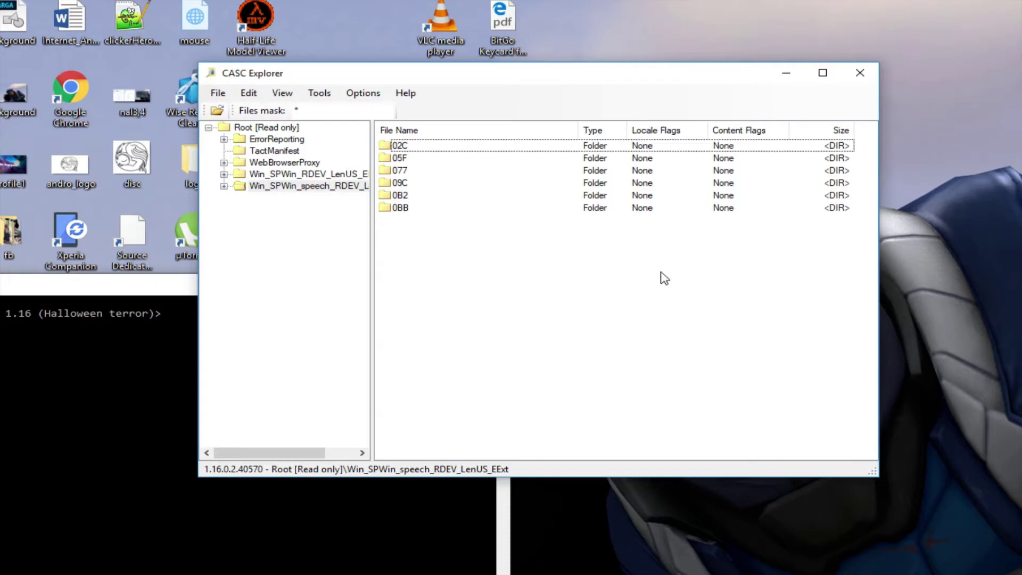
{"action": "left_click", "coordinate": [228, 97]}
{"action": "left_click", "coordinate": [237, 108]}
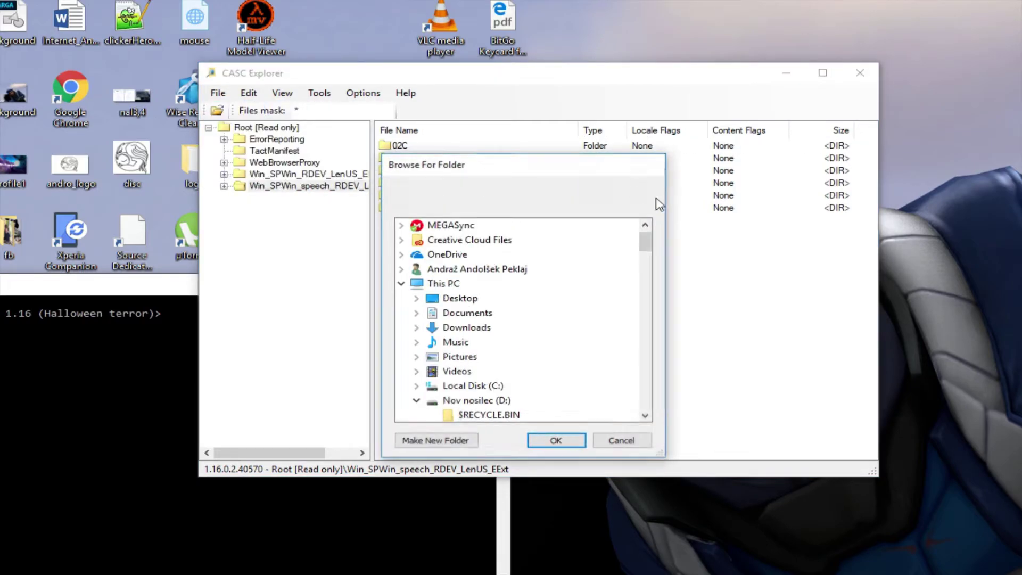
{"action": "left_click", "coordinate": [596, 336]}
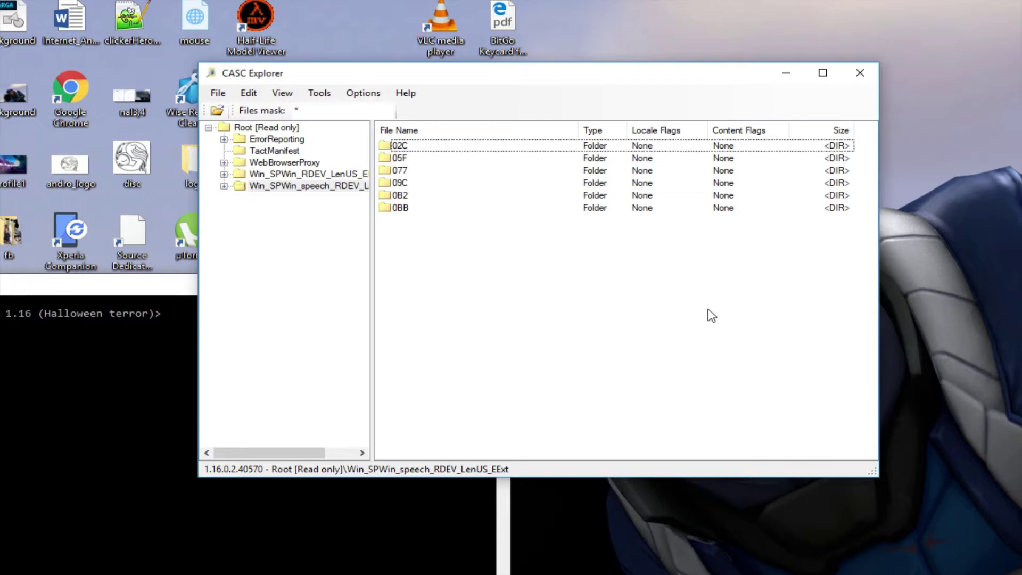
{"action": "left_click_drag", "start_coordinate": [409, 226], "coordinate": [438, 182]}
{"action": "left_click", "coordinate": [479, 261]}
{"action": "left_click_drag", "start_coordinate": [444, 252], "coordinate": [397, 145]}
{"action": "left_click_drag", "start_coordinate": [628, 266], "coordinate": [489, 154]}
{"action": "left_click", "coordinate": [494, 253]}
{"action": "left_click", "coordinate": [412, 198]}
{"action": "left_click", "coordinate": [465, 243]}
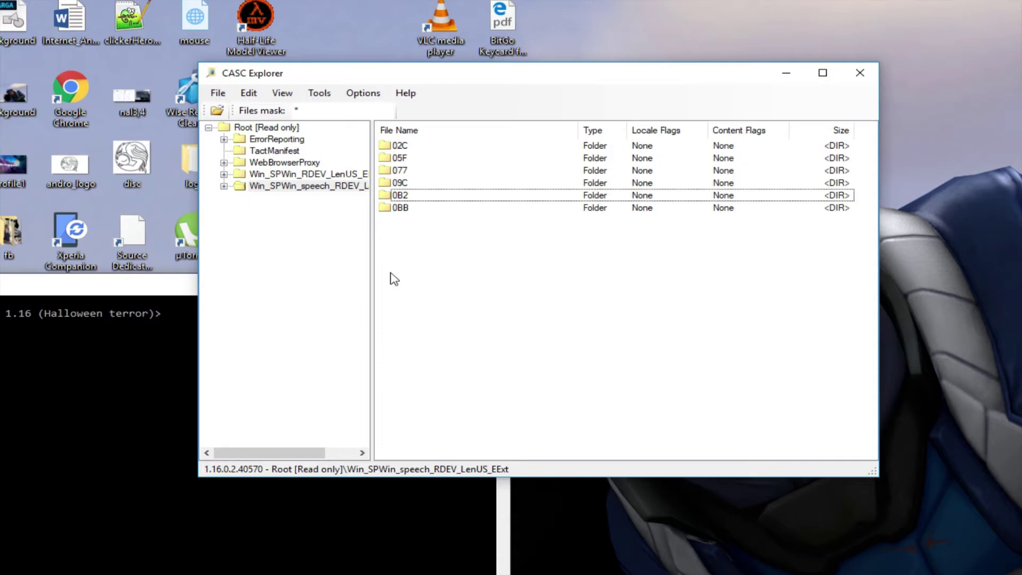
{"action": "left_click_drag", "start_coordinate": [466, 238], "coordinate": [409, 151]}
{"action": "left_click", "coordinate": [456, 250]}
{"action": "left_click", "coordinate": [414, 200]}
Step: Open the 006 folder inside Win_SPWin_RDEV_LenUS_EExt and look through its files
{"action": "left_click", "coordinate": [308, 174]}
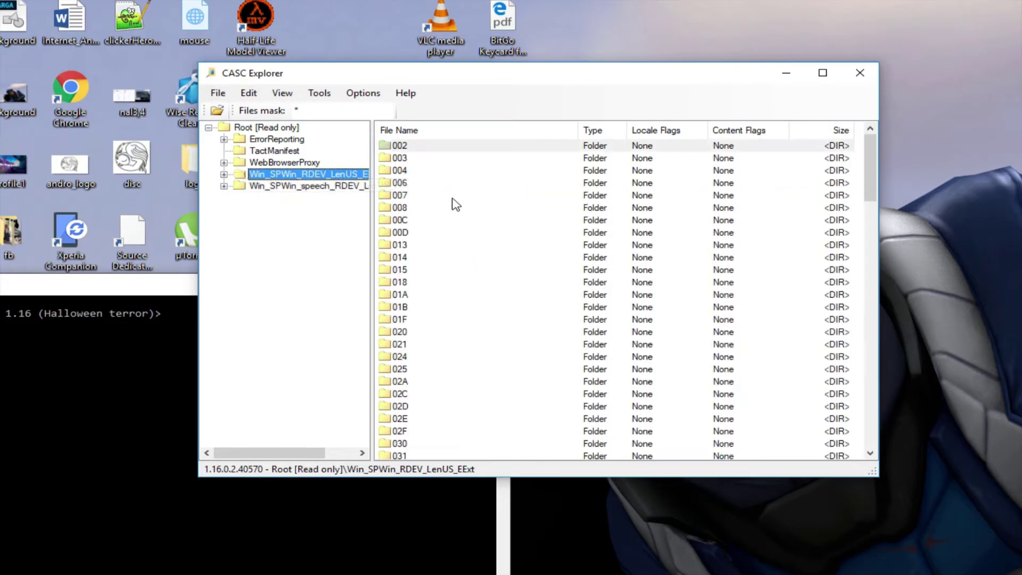
{"action": "left_click", "coordinate": [403, 221]}
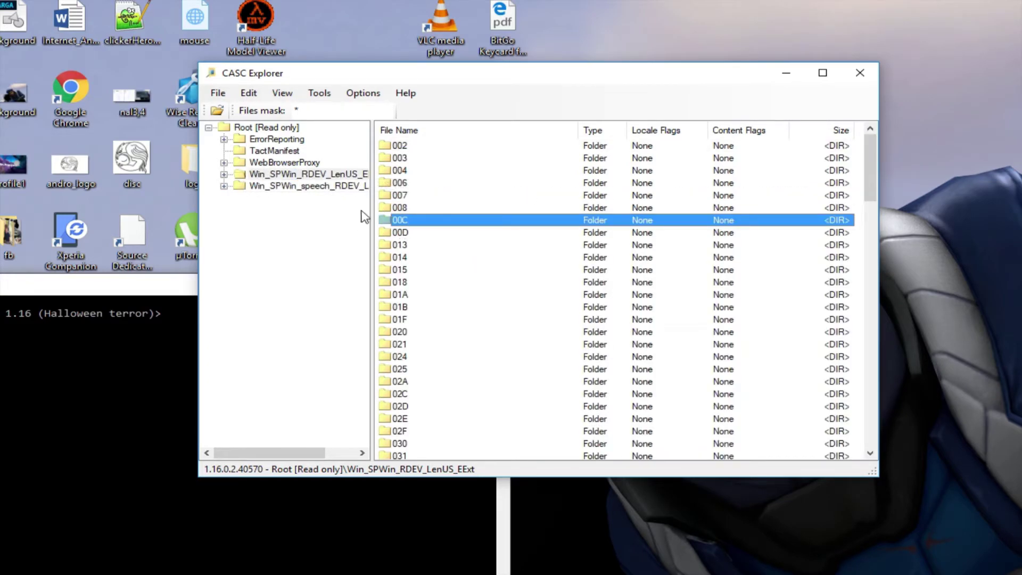
{"action": "left_click", "coordinate": [415, 184]}
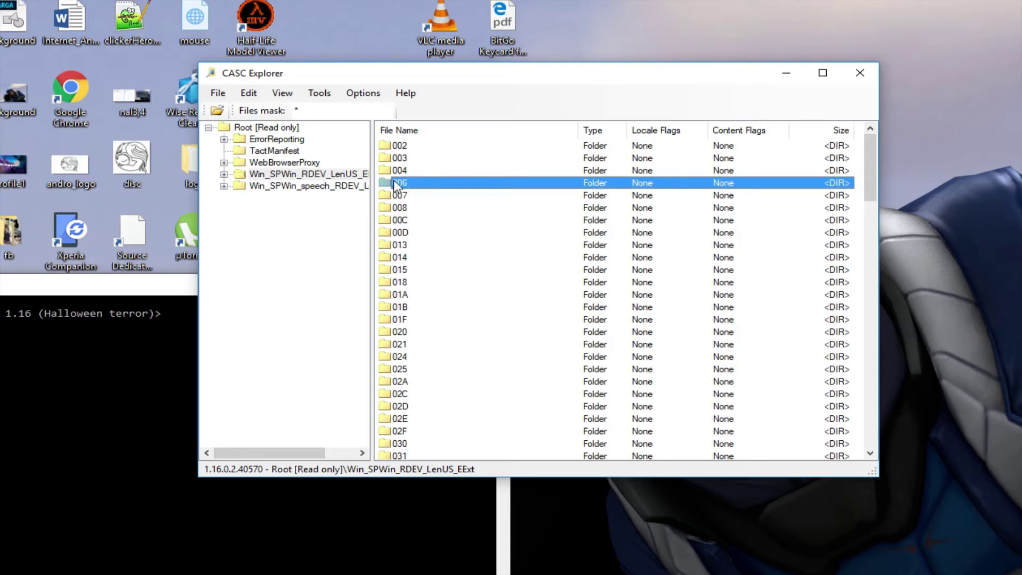
{"action": "double_click", "coordinate": [421, 187]}
{"action": "left_click_drag", "start_coordinate": [870, 139], "coordinate": [829, 417]}
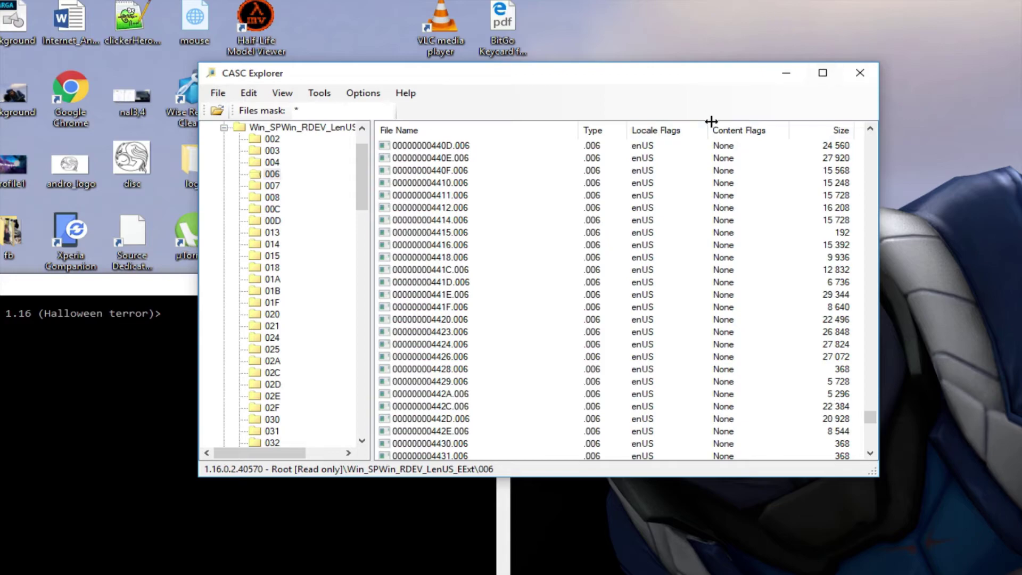
Step: Close CASC Explorer and run datatool in the Datatool 1.16 (Halloween terror) console to review its modes
{"action": "left_click", "coordinate": [849, 73]}
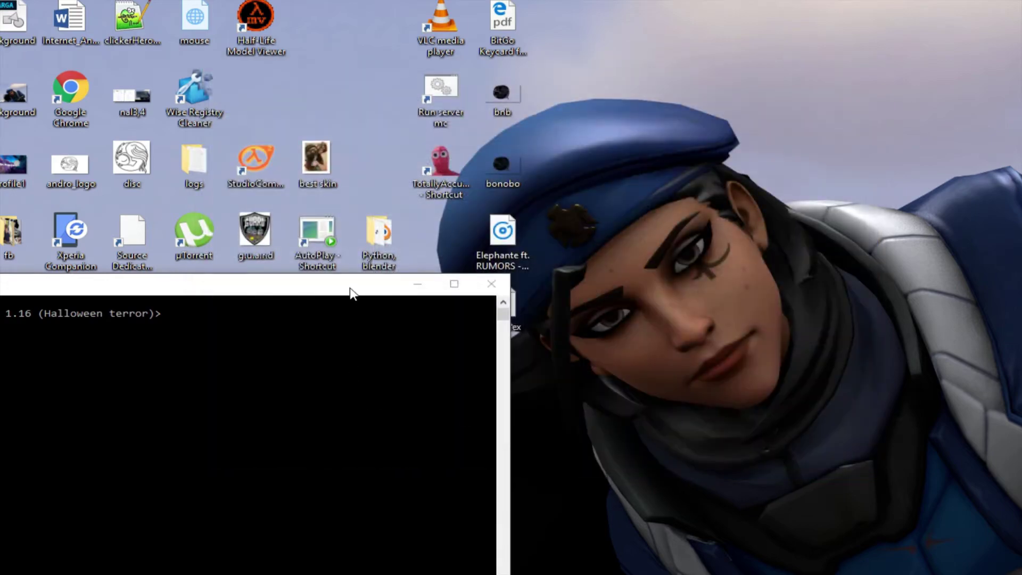
{"action": "left_click_drag", "start_coordinate": [351, 290], "coordinate": [705, 73]}
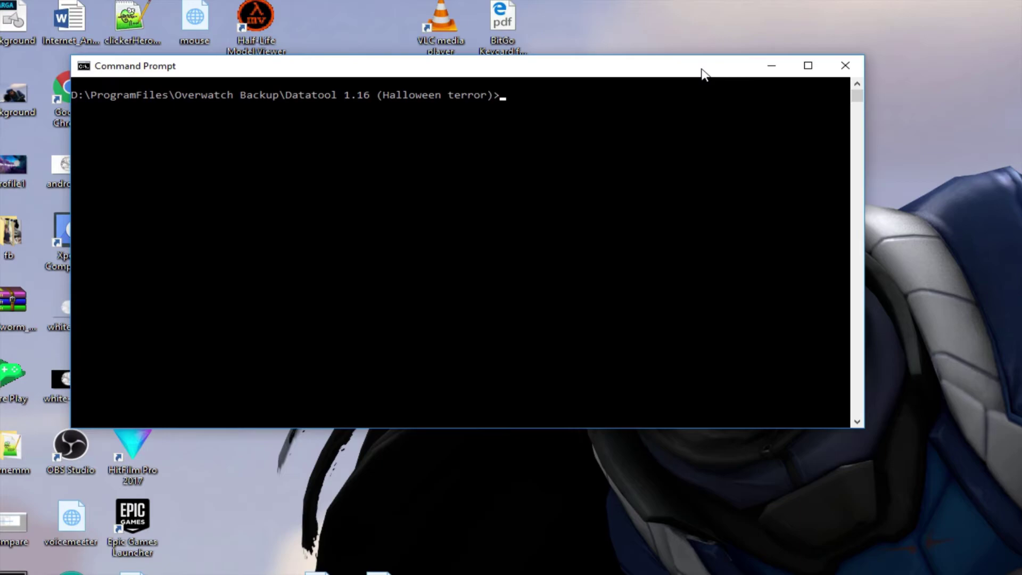
{"action": "type", "text": "datatool"}
{"action": "key", "text": "Return"}
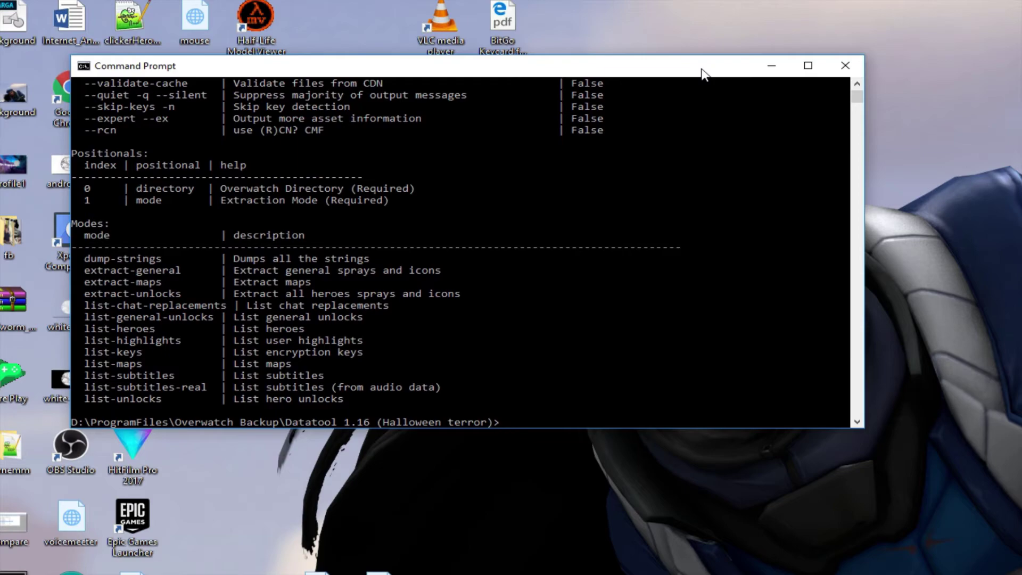
{"action": "scroll", "coordinate": [475, 248], "scroll_direction": "up", "scroll_amount": 4}
{"action": "scroll", "coordinate": [475, 248], "scroll_direction": "down", "scroll_amount": 9}
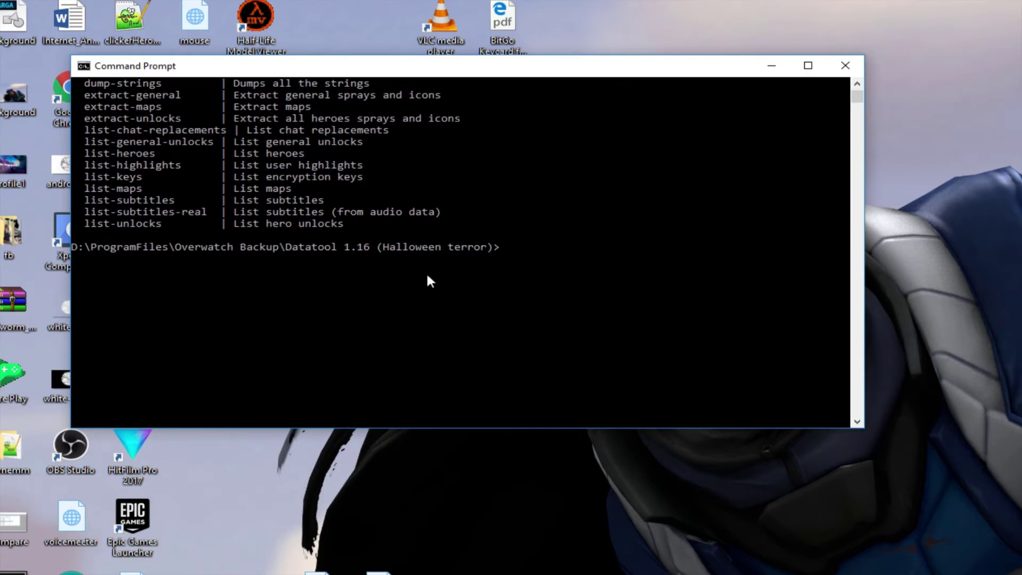
{"action": "scroll", "coordinate": [396, 199], "scroll_direction": "up", "scroll_amount": 4}
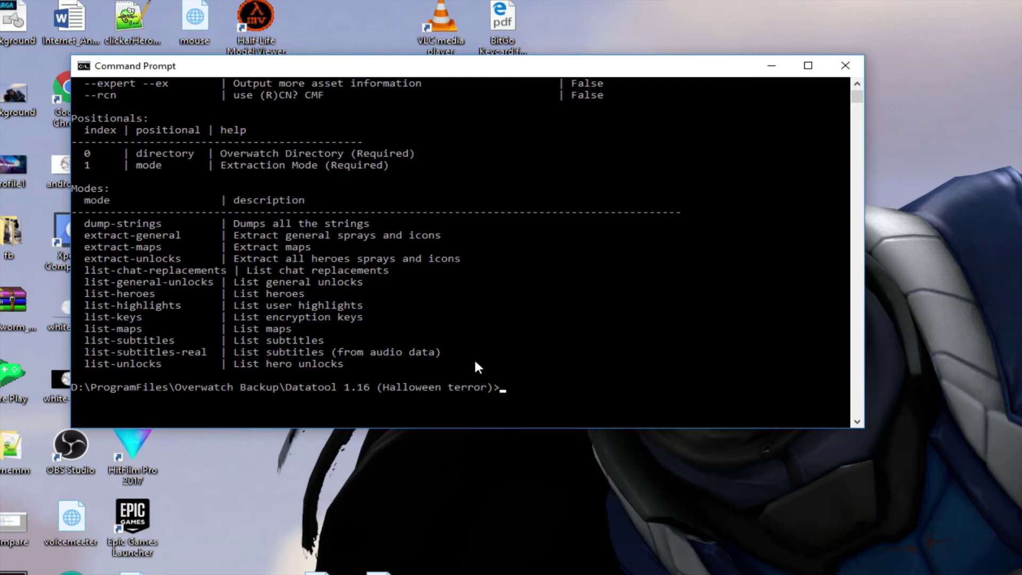
{"action": "left_click_drag", "start_coordinate": [279, 352], "coordinate": [141, 246]}
{"action": "right_click", "coordinate": [249, 329]}
{"action": "left_click", "coordinate": [144, 305]}
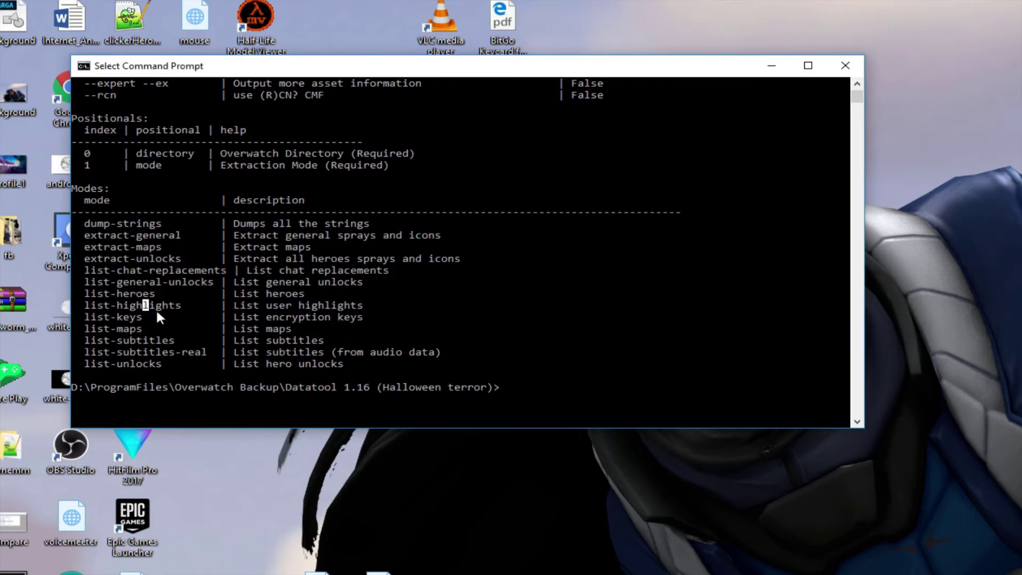
{"action": "left_click_drag", "start_coordinate": [450, 387], "coordinate": [584, 393]}
{"action": "left_click", "coordinate": [584, 392]}
{"action": "left_click", "coordinate": [652, 387]}
{"action": "left_click", "coordinate": [837, 392]}
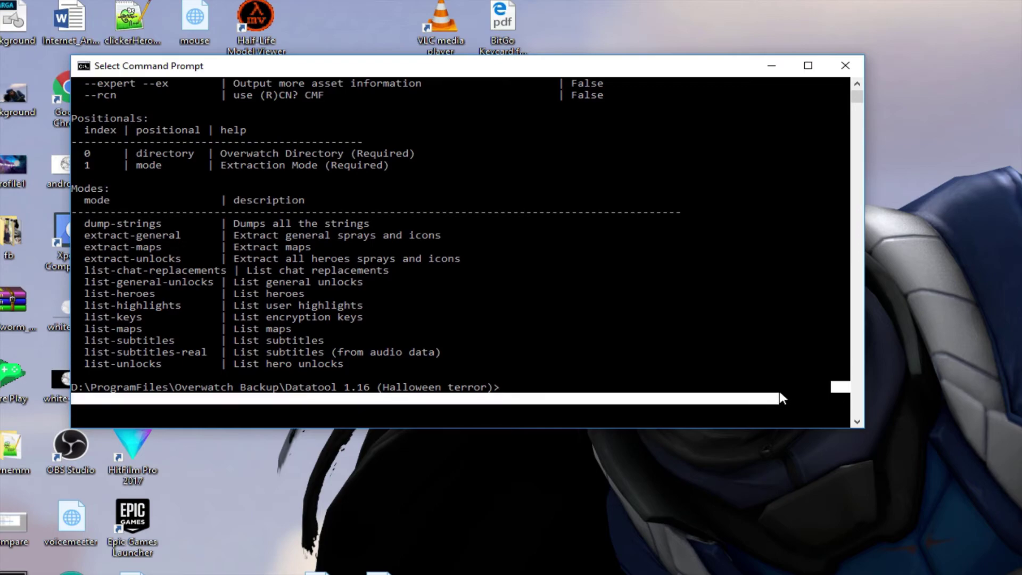
{"action": "left_click", "coordinate": [780, 388]}
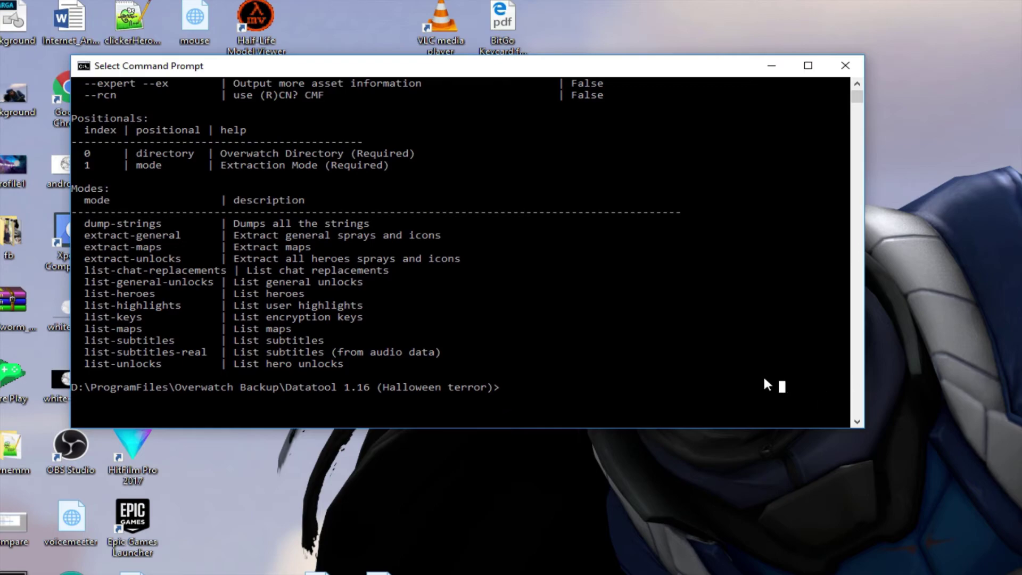